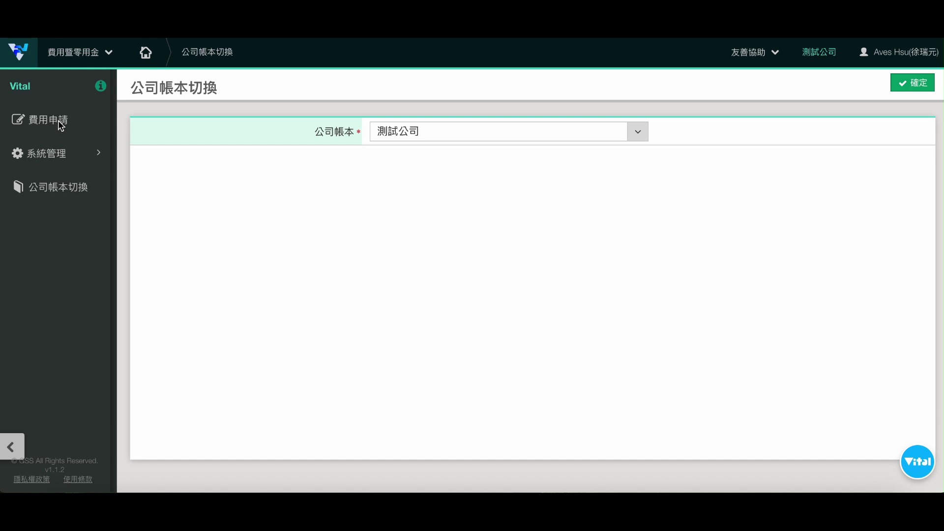
Switch to the 費用暨零用金 module and confirm 測試公司 as the company ledger.
left_click(109, 53)
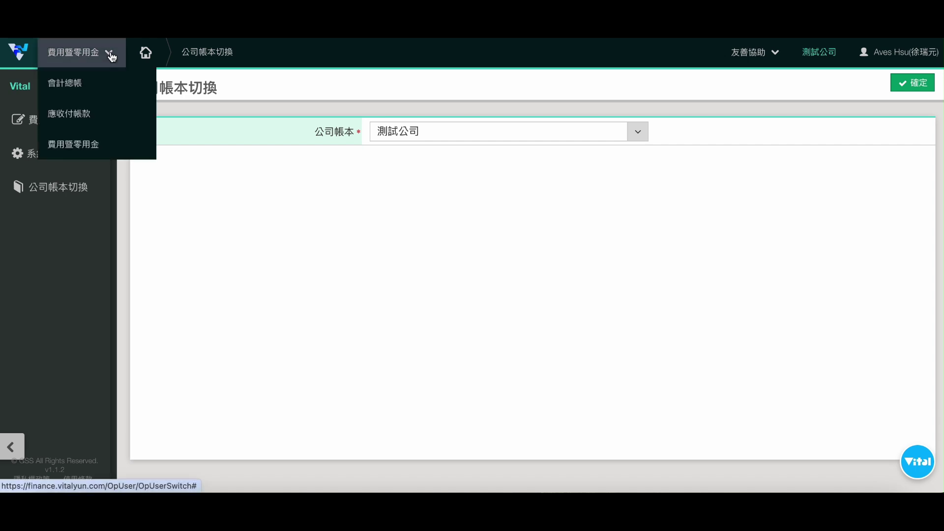
left_click(88, 146)
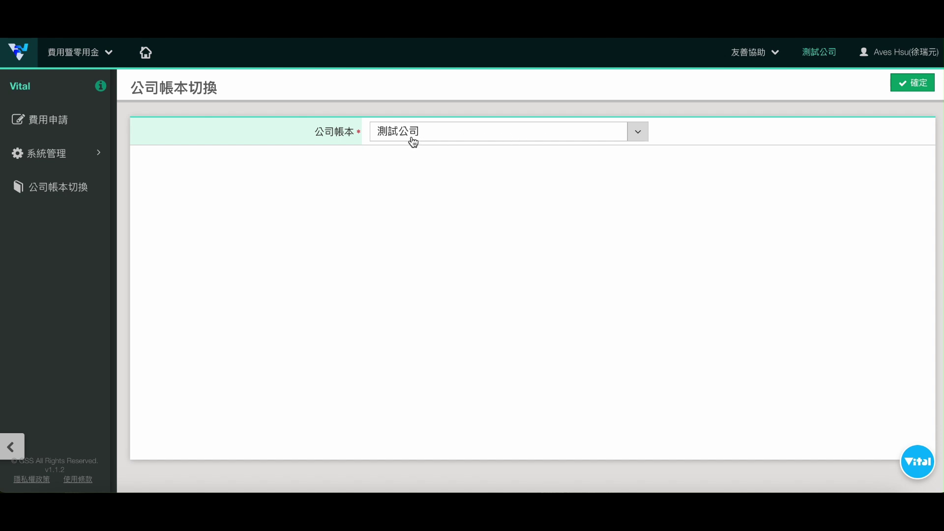
left_click(917, 84)
Start a new 付款申請 for vendor 000 叡揚資訊 and enter 測試 as its application purpose.
left_click(69, 126)
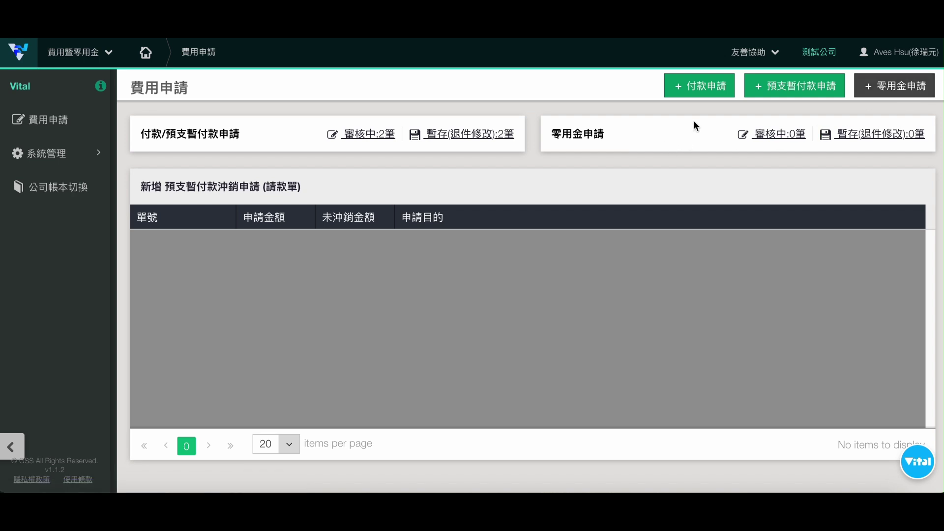
left_click(708, 92)
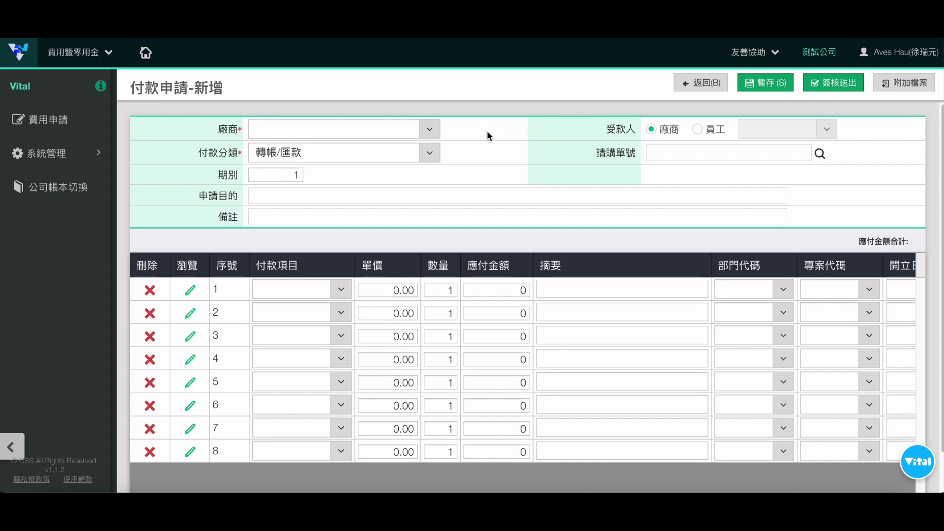
left_click(434, 132)
left_click(415, 148)
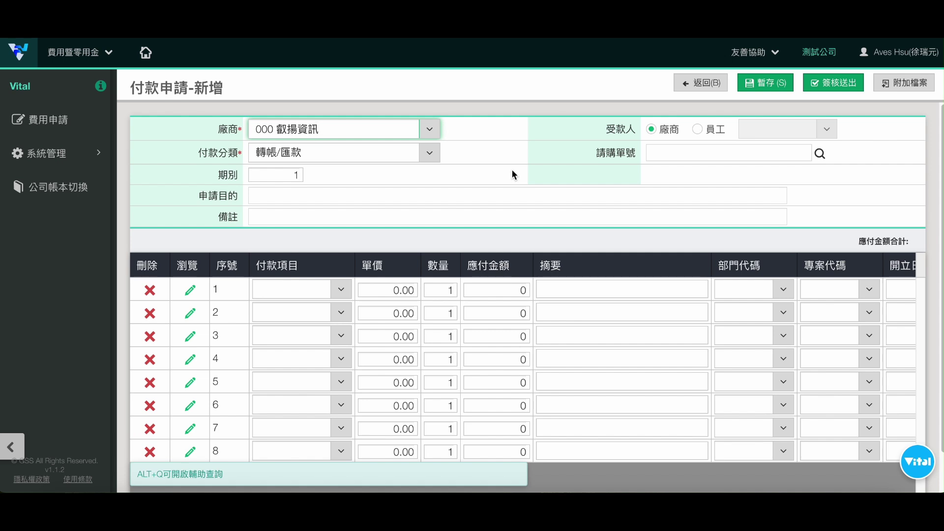
left_click(329, 195)
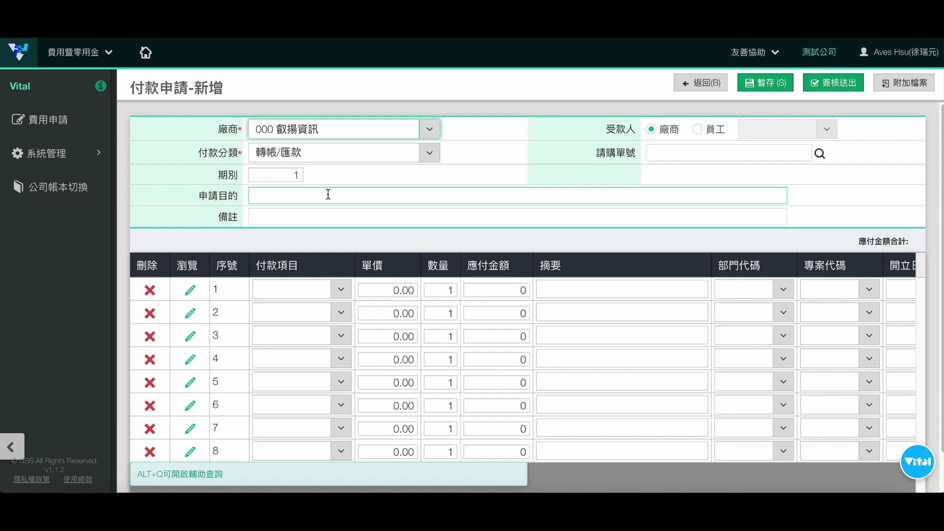
type("測試")
key("Escape")
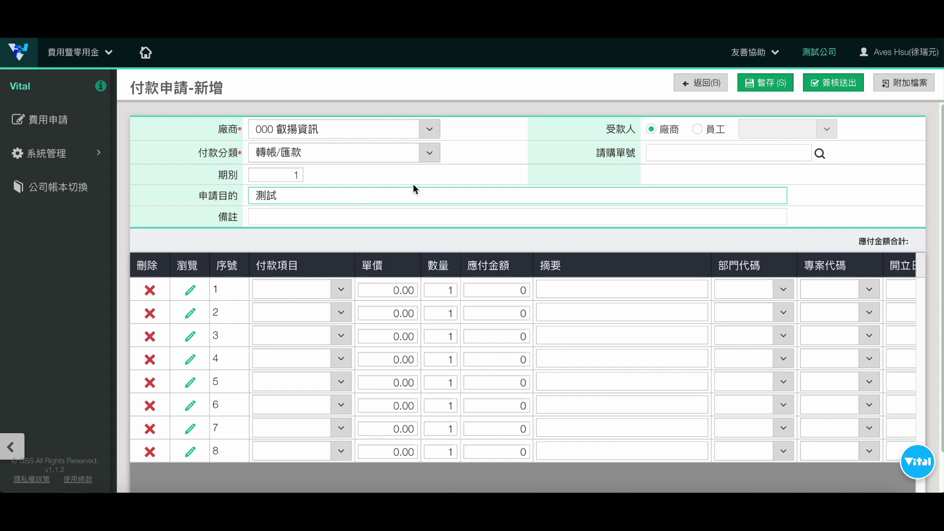
Fill in line 1 of the request with payment item 6020 租金支出, unit price 6,000 and summary 測試.
left_click(342, 293)
left_click(343, 309)
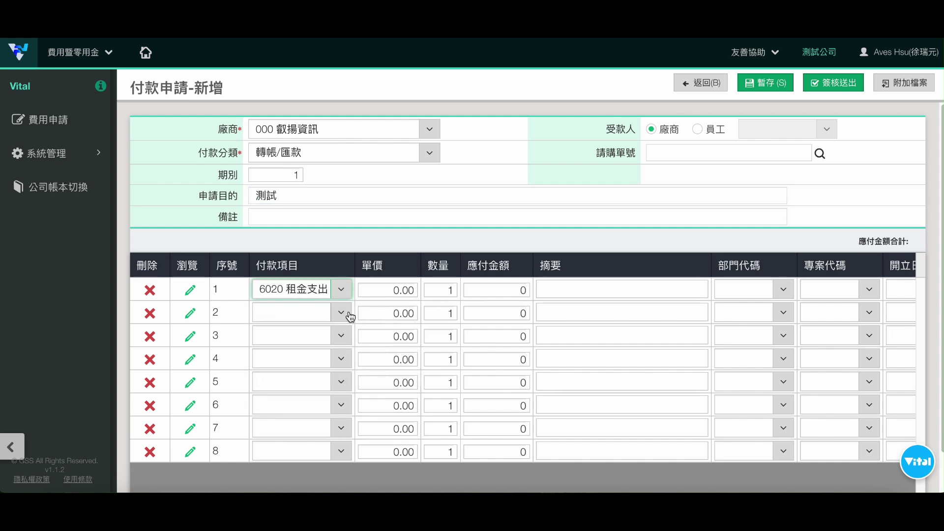
left_click(389, 290)
key("BackSpace")
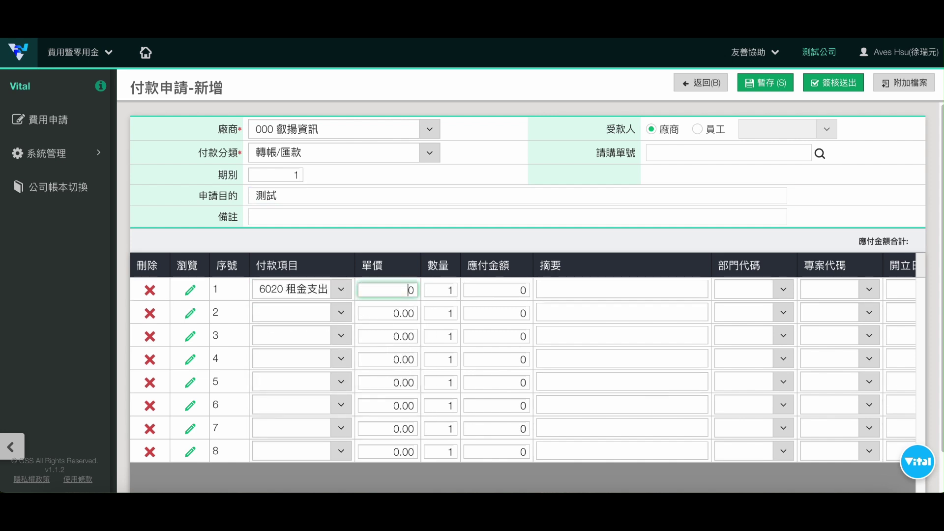
type("60000")
key("Tab")
left_click(394, 291)
key("BackSpace")
key("Tab")
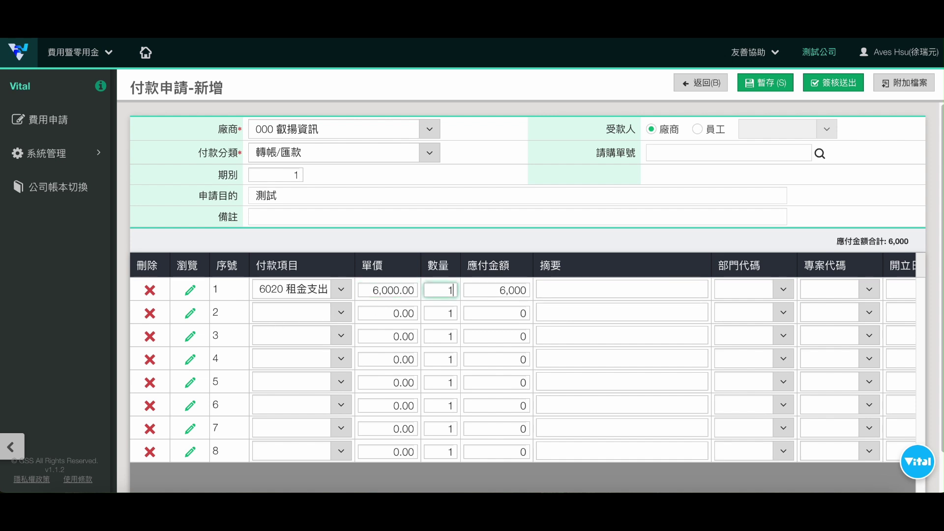
key("Tab")
key("Tab")
type("測試")
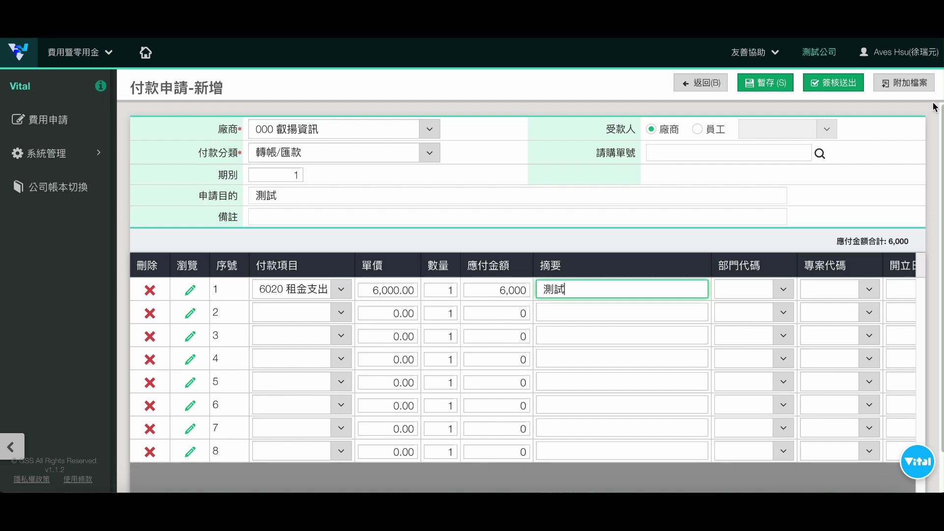
View the request's file attachment options and accepted formats, then close them without adding a file.
left_click(907, 85)
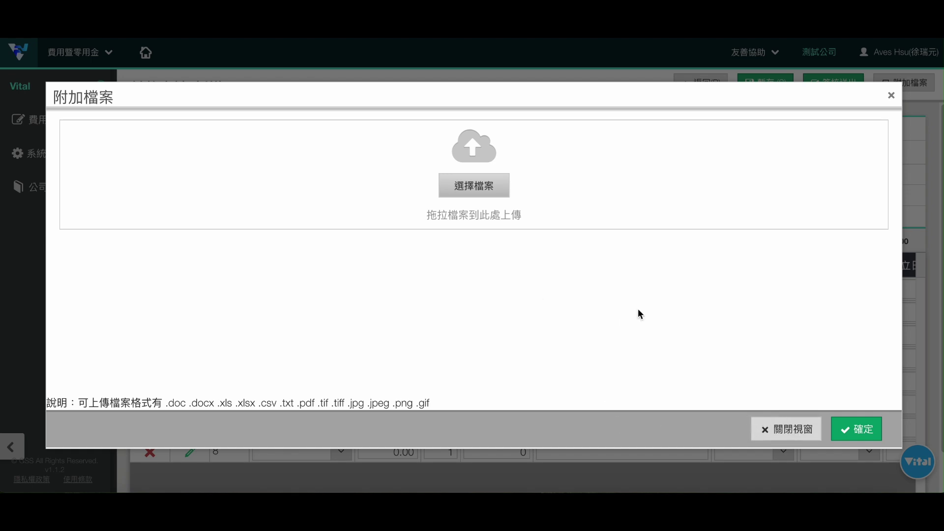
left_click(792, 437)
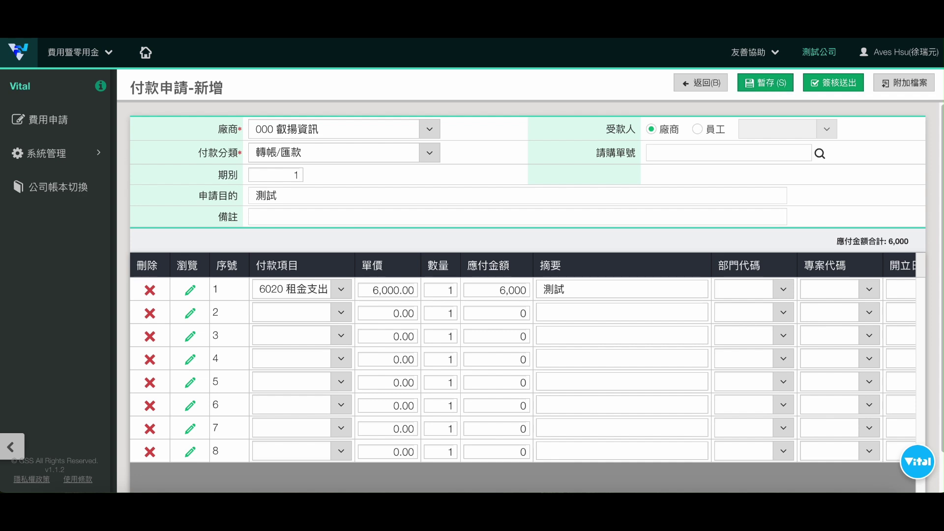
Submit the payment request for approval, assigning the logged-in user as approver for stage 1 測試.
left_click(847, 87)
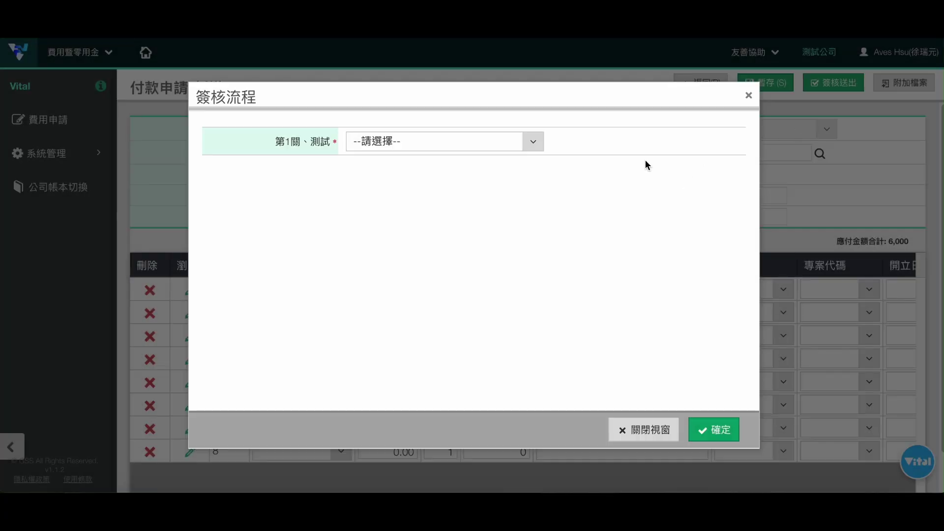
left_click(537, 146)
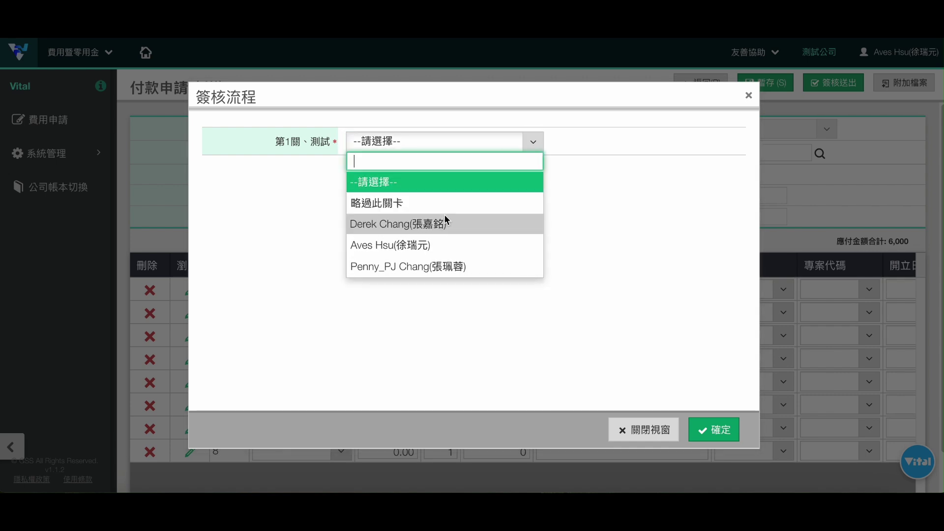
left_click(487, 245)
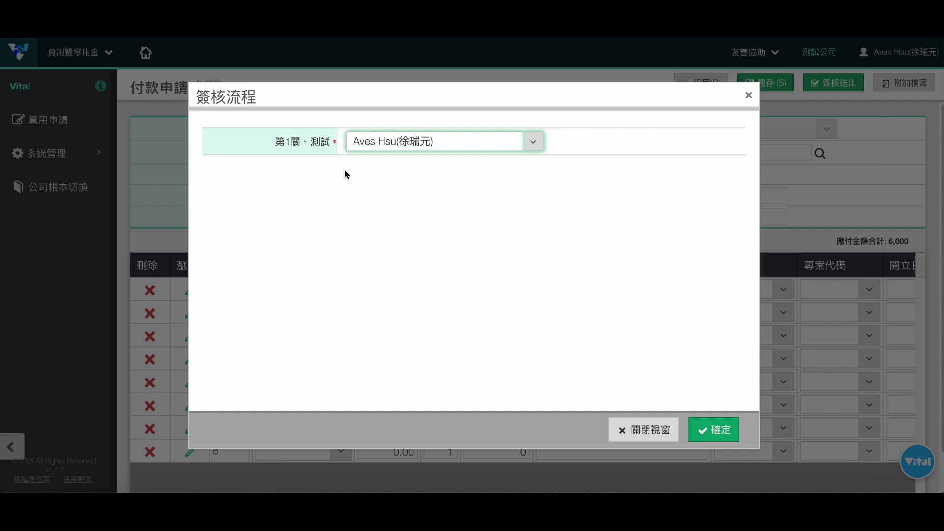
left_click(728, 437)
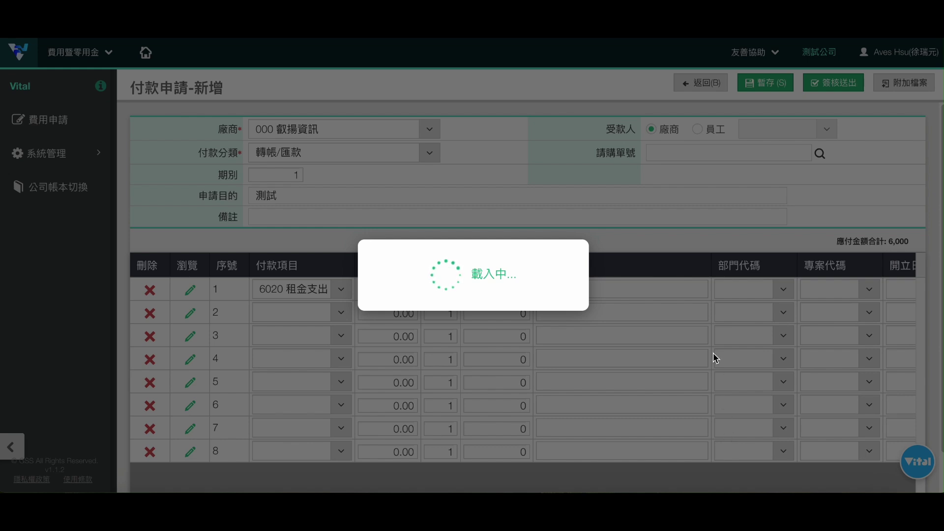
left_click(605, 101)
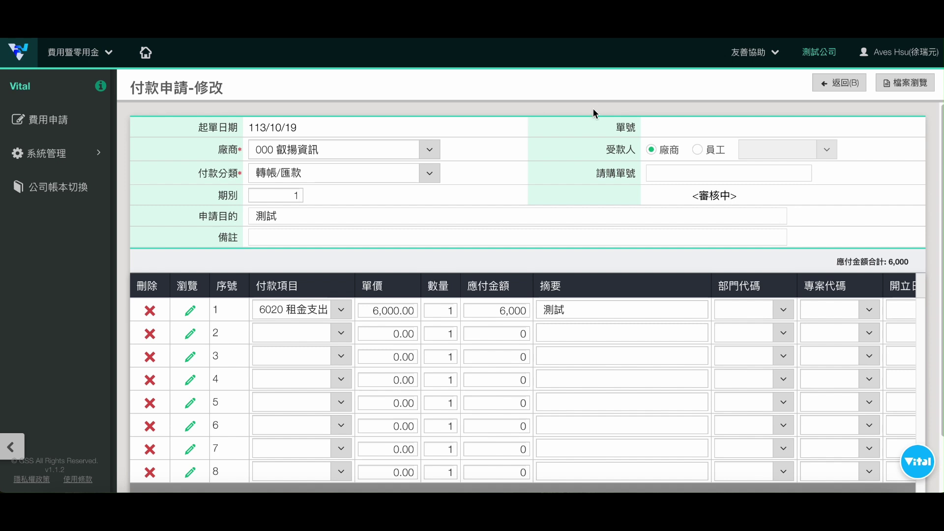
Review the payment requests under approval (審核中), inspecting the one dated 113/10/16 and returning to the list.
left_click(53, 128)
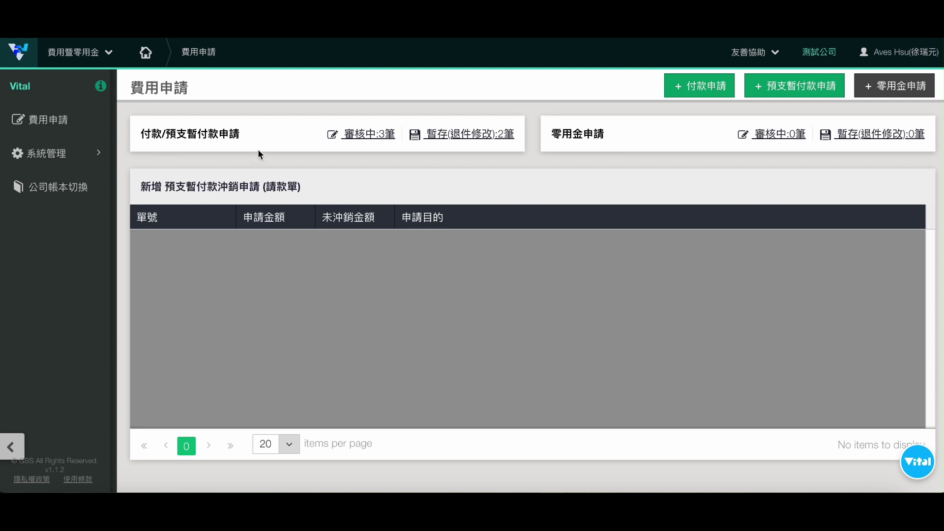
left_click(384, 138)
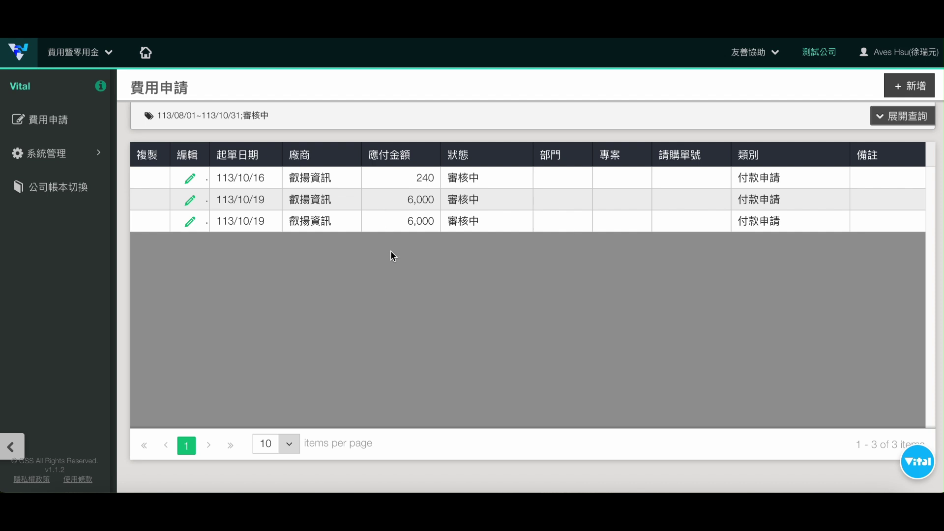
left_click(191, 180)
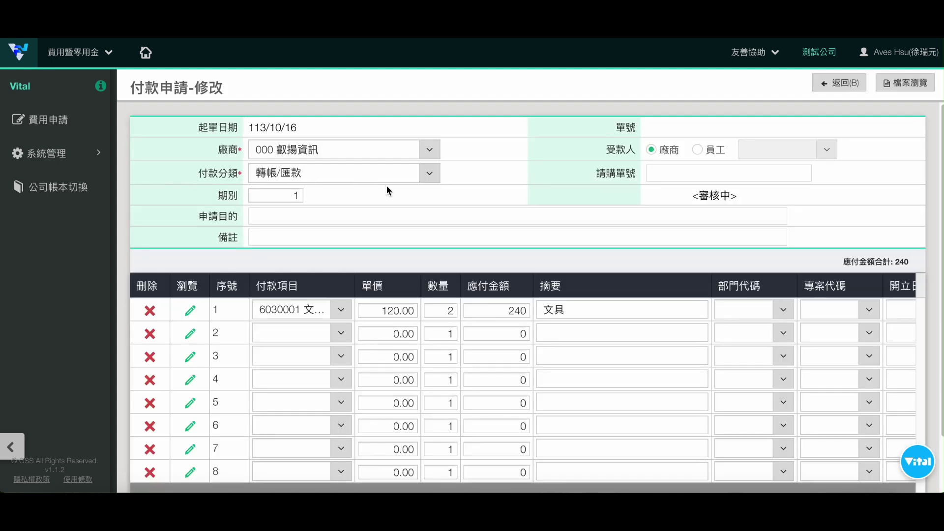
left_click(843, 86)
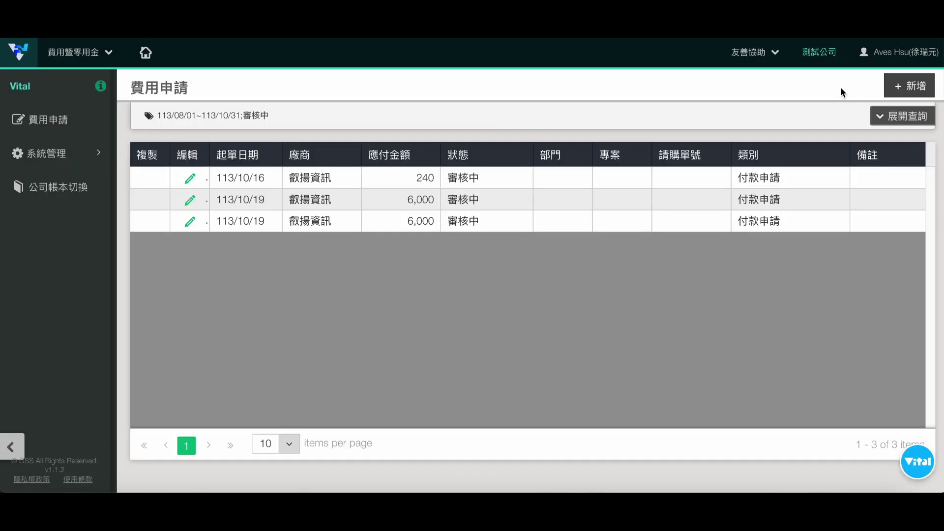
Check the 暫存(退件修改) payment requests, inspect the first returned one, and go back to the 費用申請 overview.
left_click(40, 121)
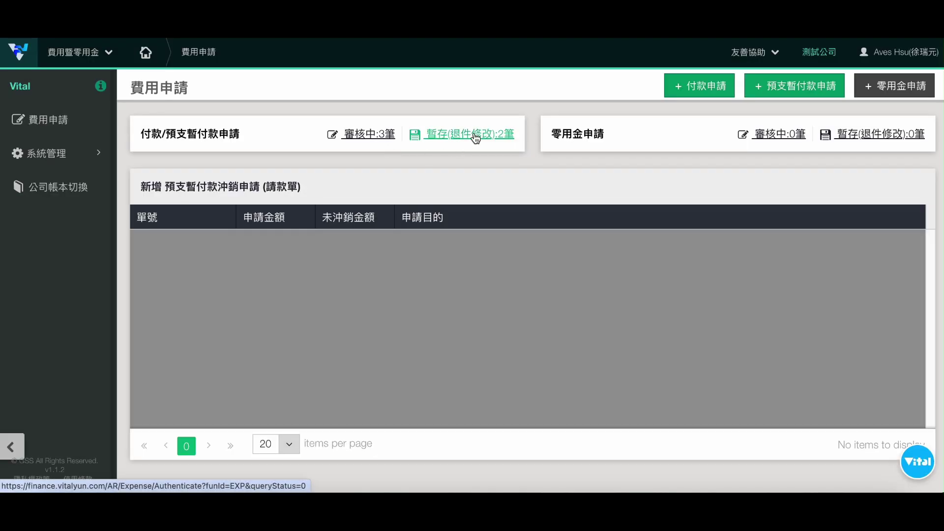
left_click(474, 134)
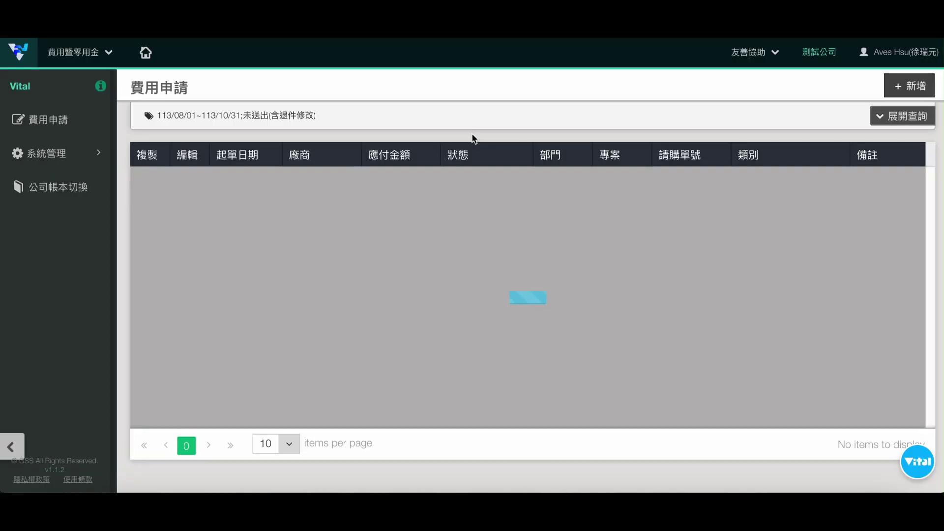
left_click(188, 181)
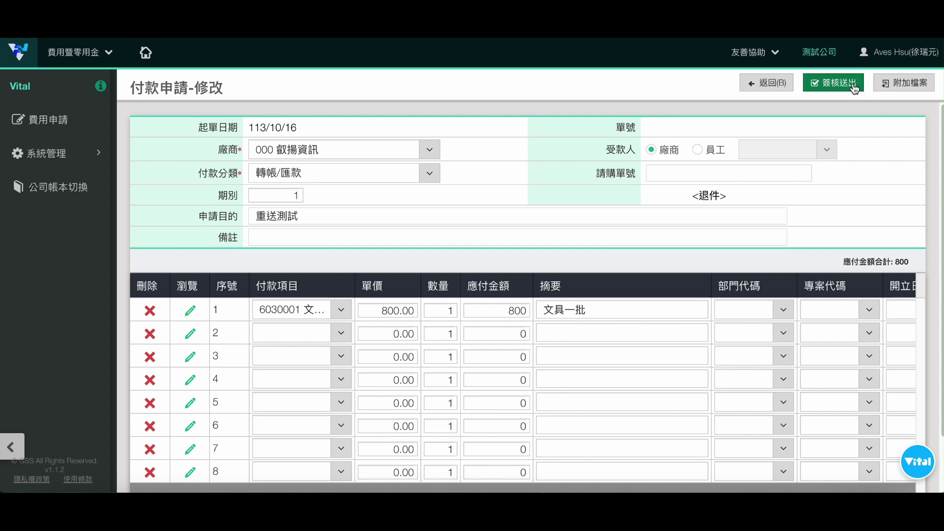
left_click(56, 124)
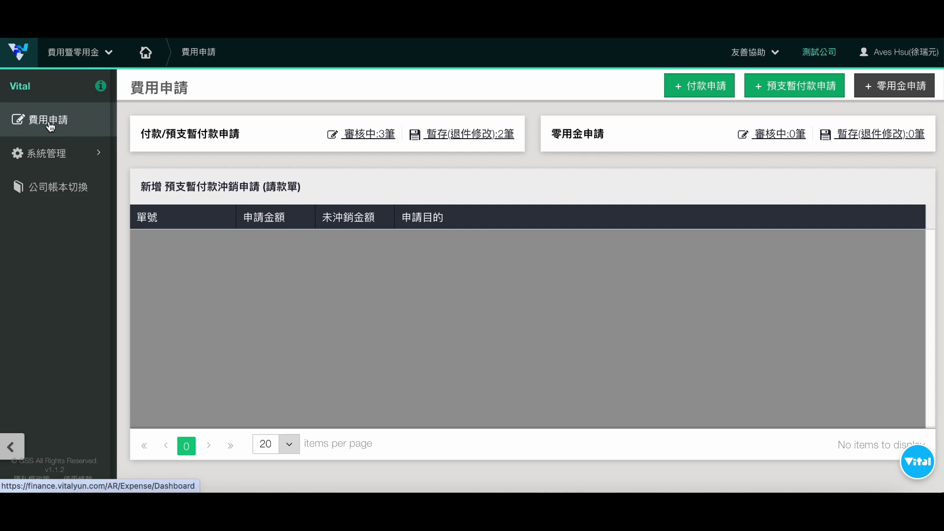